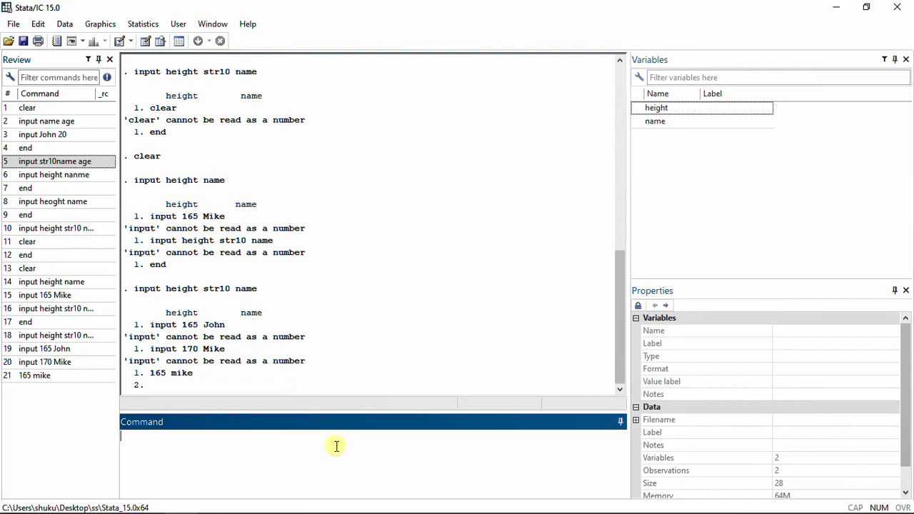
End the running data input and clear the dataset from memory
type("clear")
key("Return")
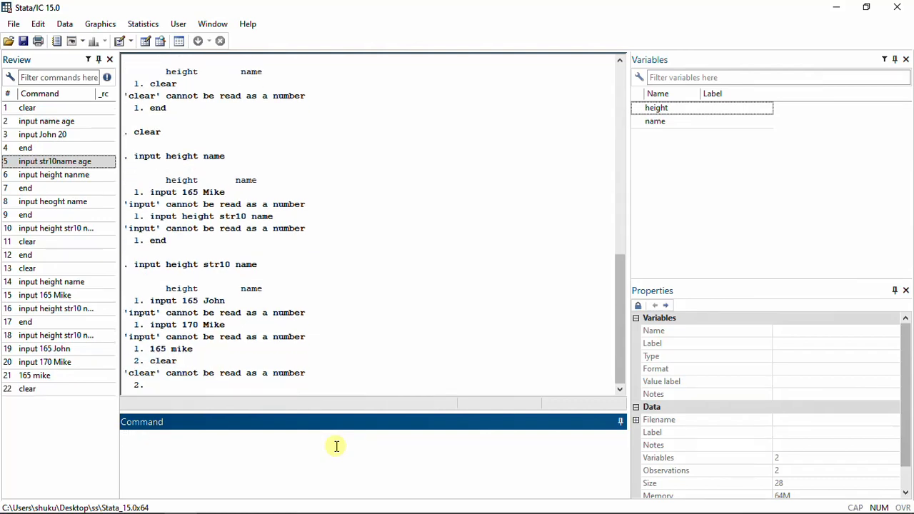
type("end")
key("Return")
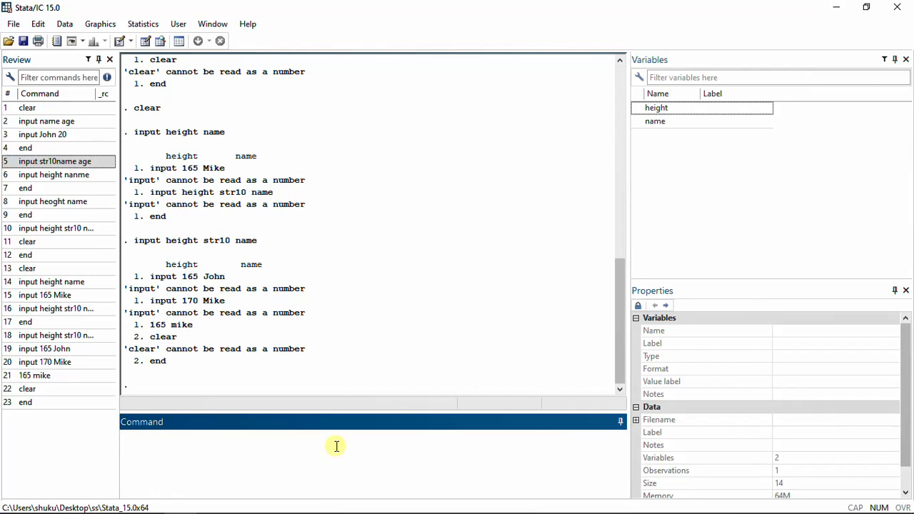
type("clear")
key("Return")
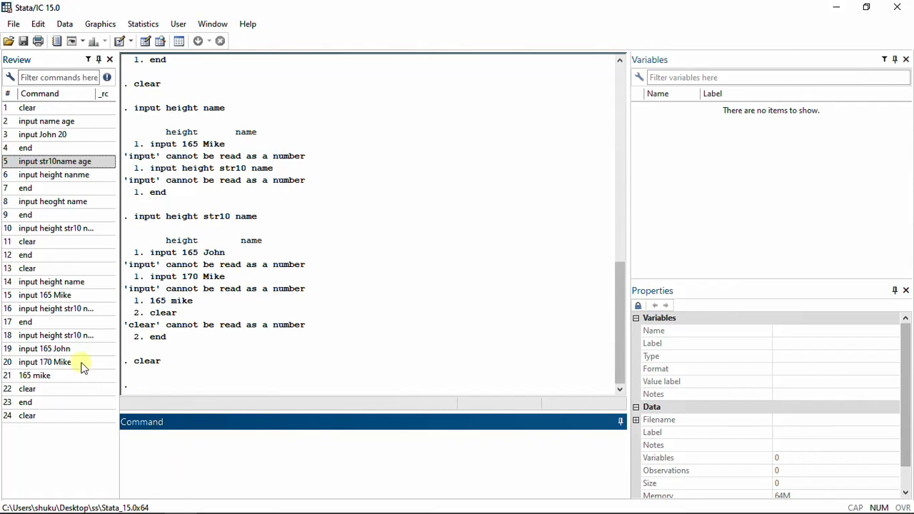
left_click(59, 311)
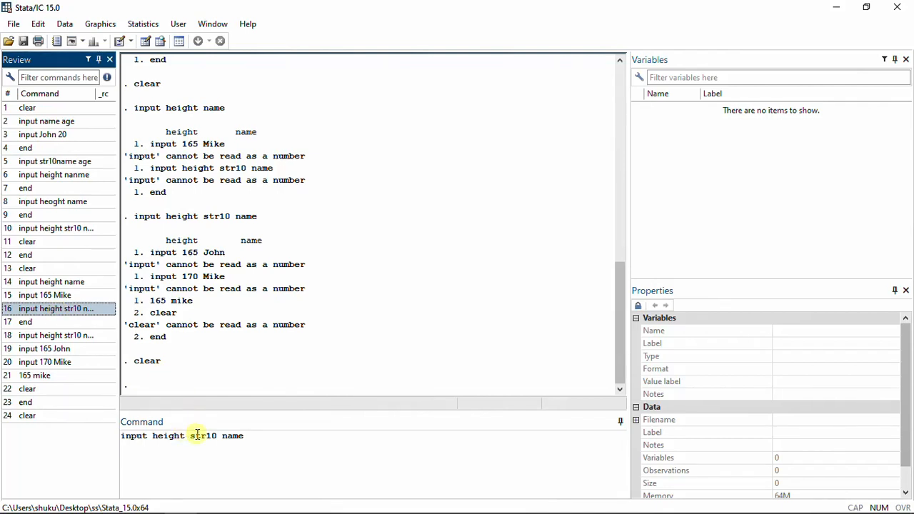
left_click(253, 439)
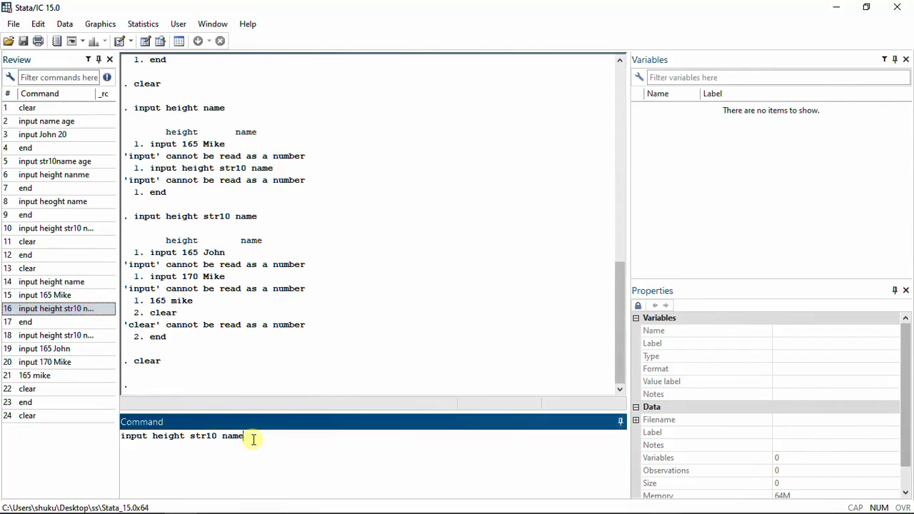
key("BackSpace")
key("BackSpace")
key("BackSpace")
key("BackSpace")
key("BackSpace")
key("BackSpace")
key("BackSpace")
key("BackSpace")
key("BackSpace")
key("BackSpace")
key("BackSpace")
key("BackSpace")
key("BackSpace")
key("BackSpace")
key("BackSpace")
key("BackSpace")
key("BackSpace")
key("BackSpace")
key("BackSpace")
key("BackSpace")
key("BackSpace")
key("BackSpace")
key("BackSpace")
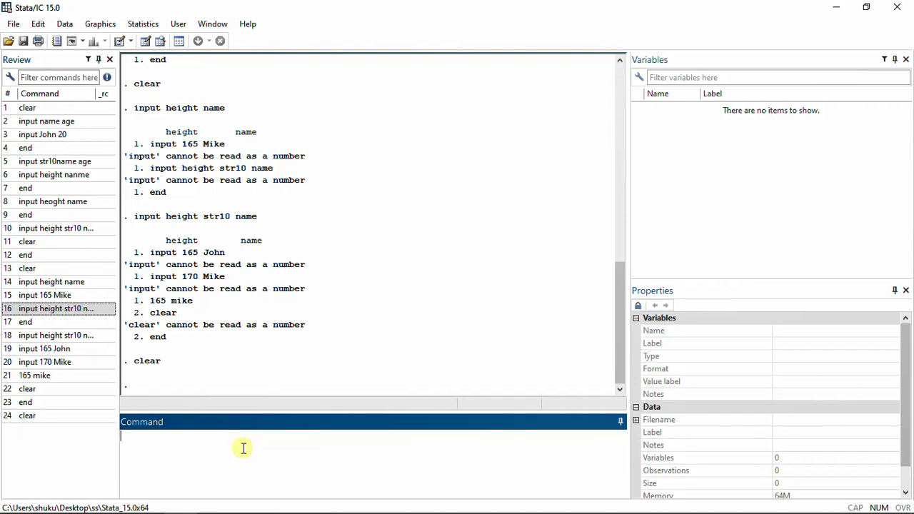
Start manual data input for the variables height and name without declaring a string type
type("input")
type("height name")
key("Return")
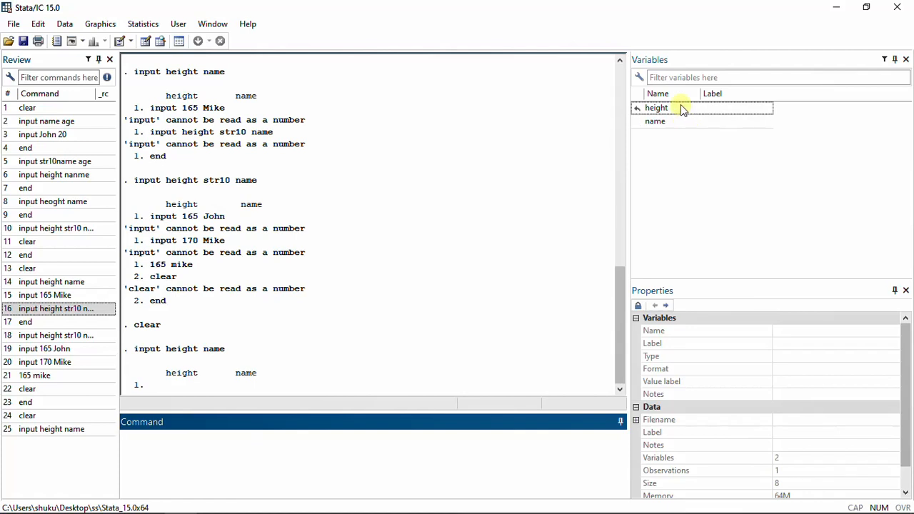
left_click(296, 458)
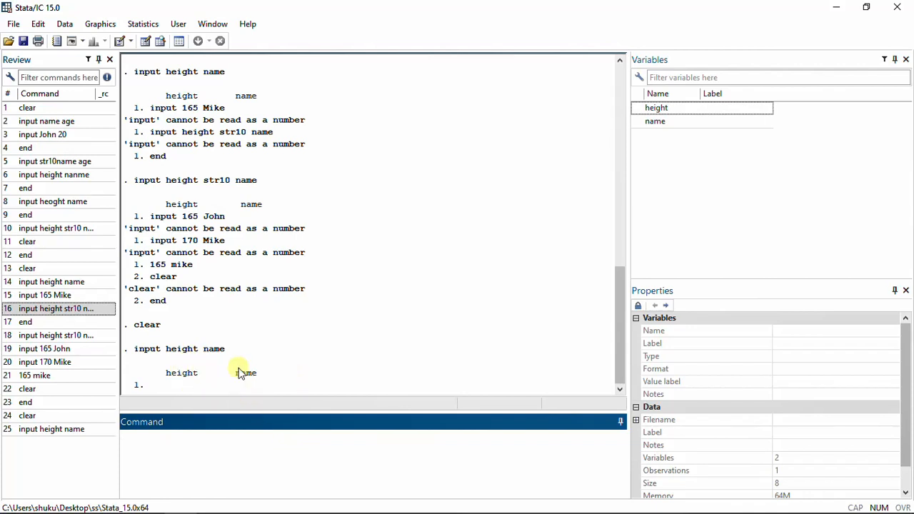
Try to enter an observation with height 165 and a first name, and end the data input
left_click(140, 434)
type("165")
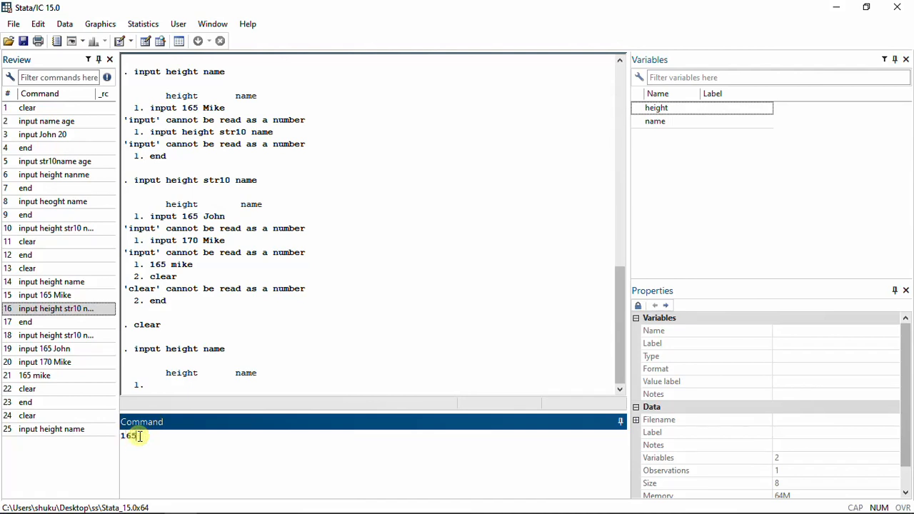
type(" Mike")
key("Return")
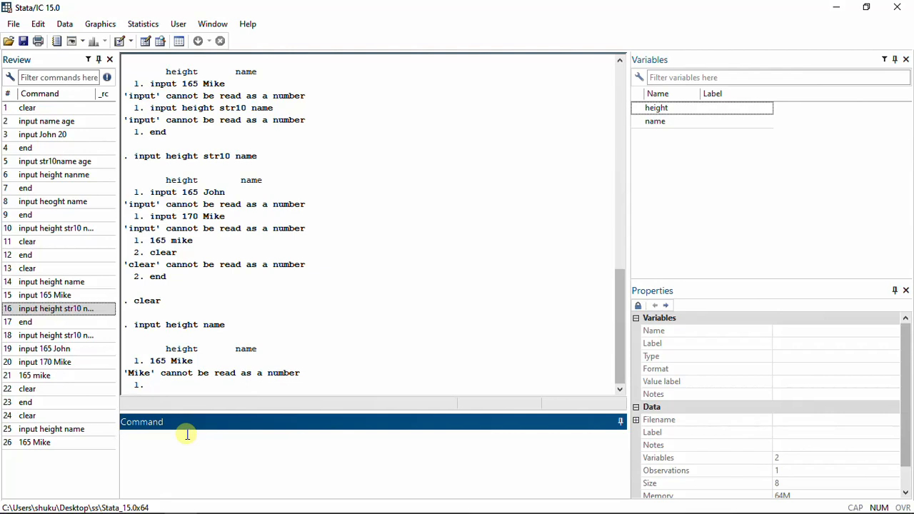
type("end")
key("Return")
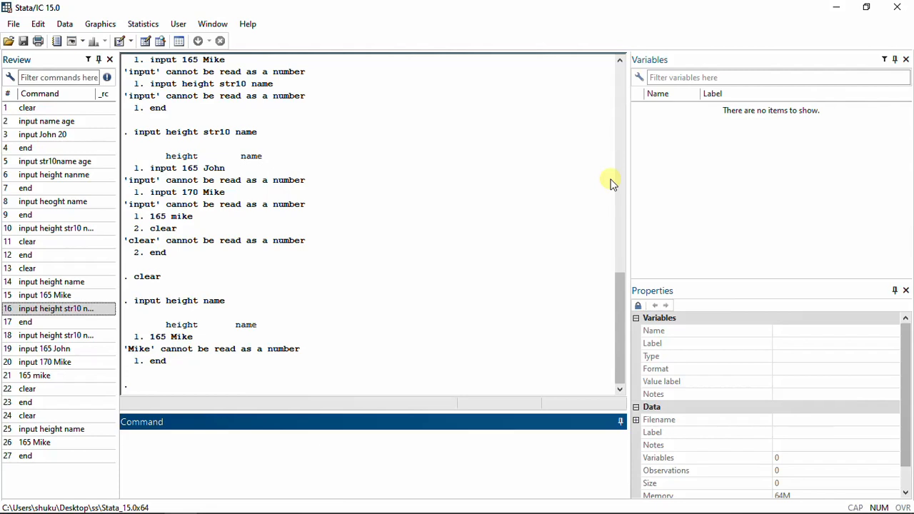
Start manual data input for height and name, declaring name as a str10 string variable
type("input height str10")
key("shift+Left")
key("shift+Left")
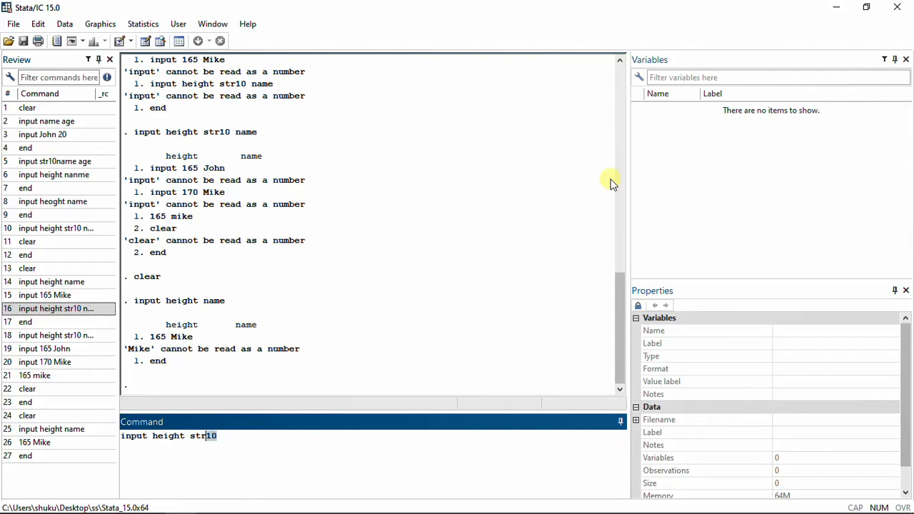
key("End")
type("name")
key("Return")
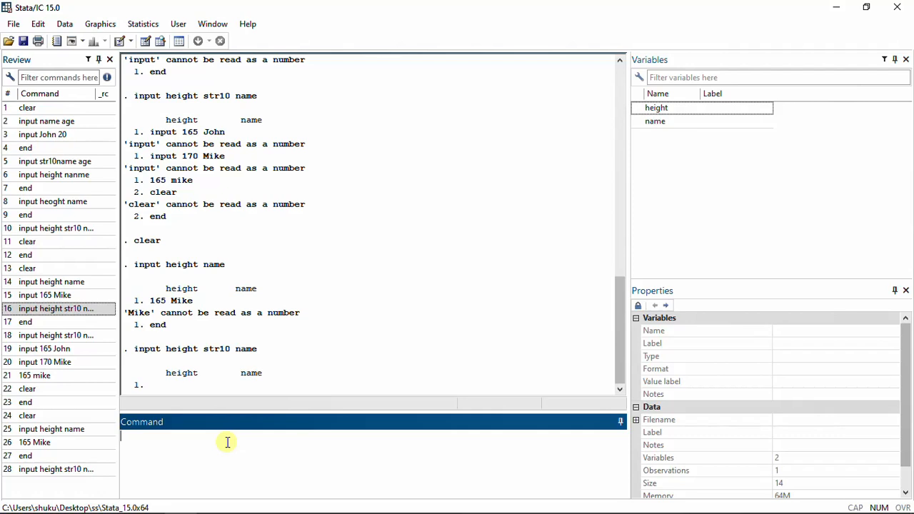
Enter three observations with heights 165, 170 and 155 and their first names, end the input, and check the rows in the Data Editor
type("165 Mike")
key("Return")
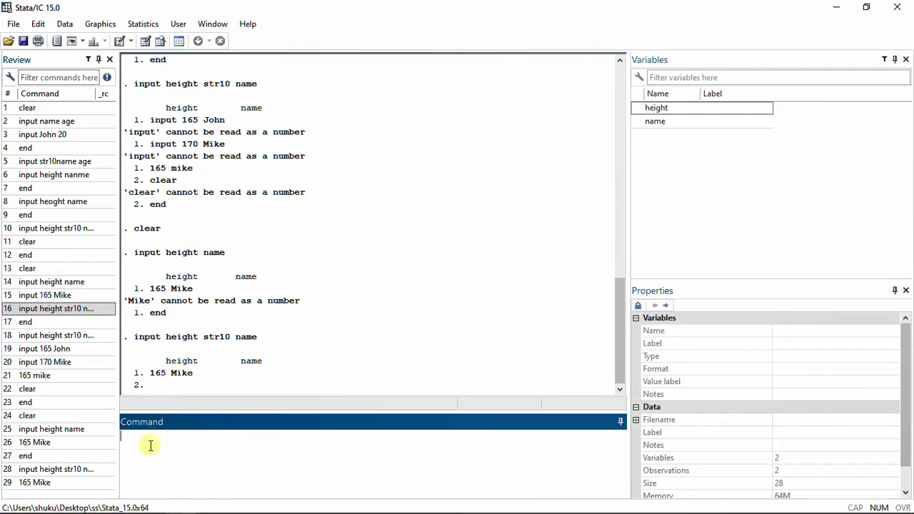
type("170 Jonh")
key("Return")
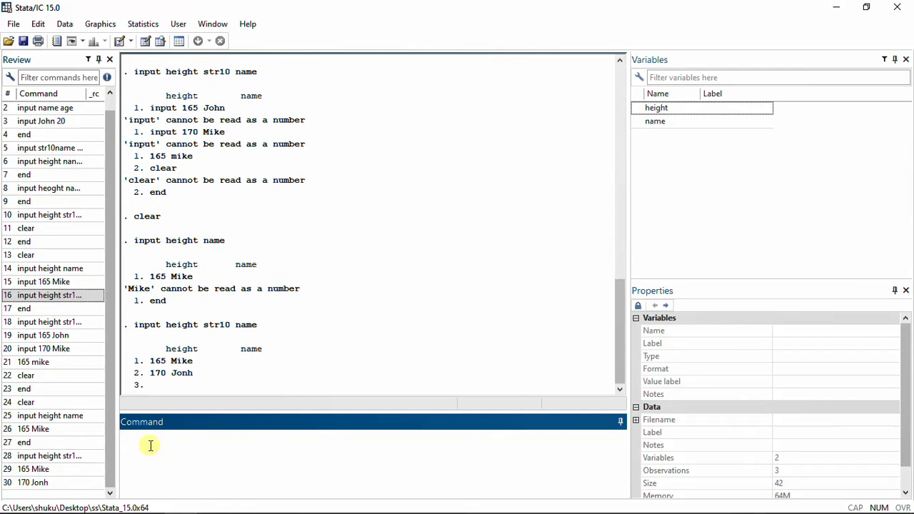
type("155 Angela")
key("Return")
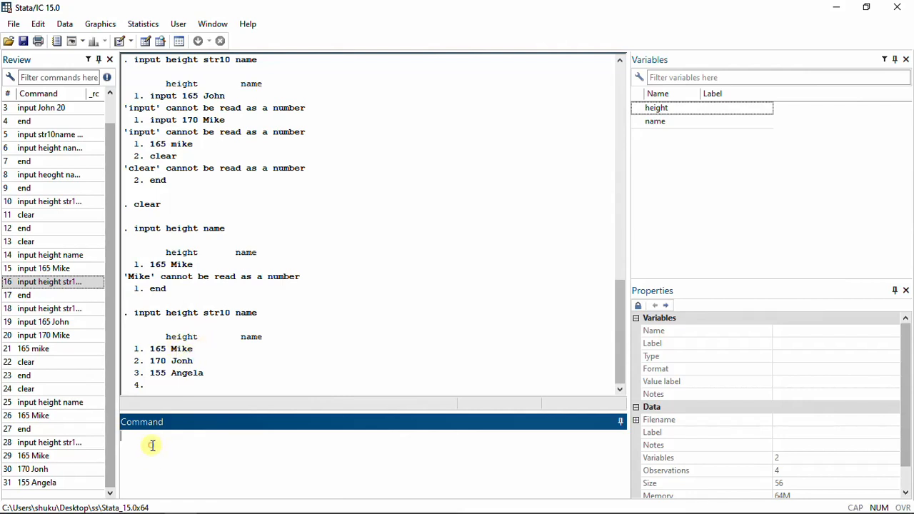
type("end")
key("Return")
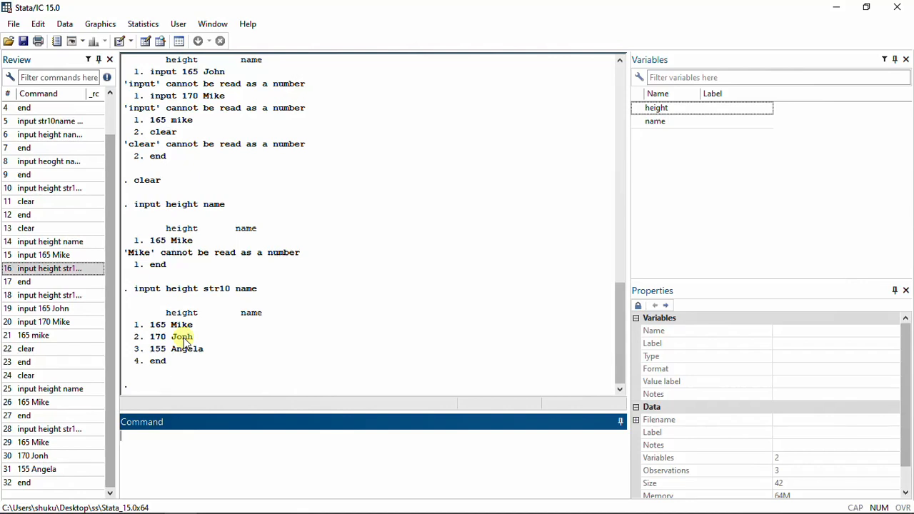
left_click(148, 43)
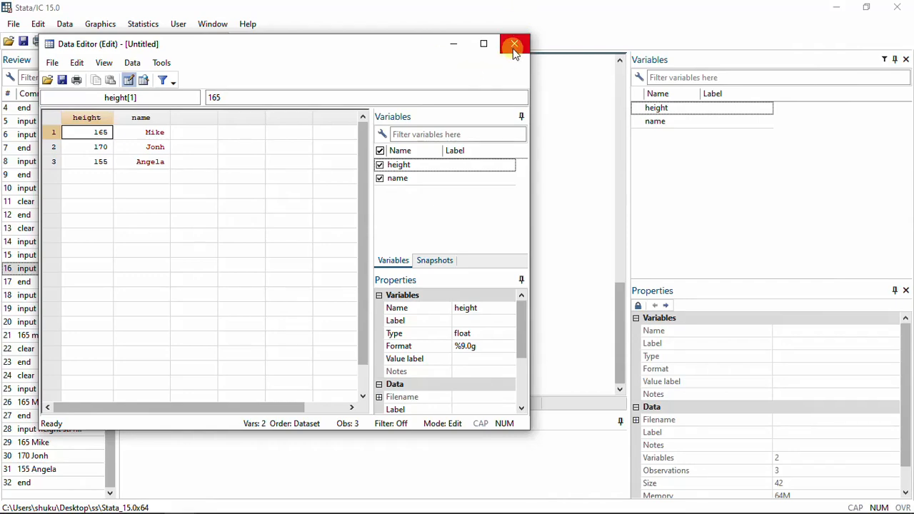
left_click(444, 43)
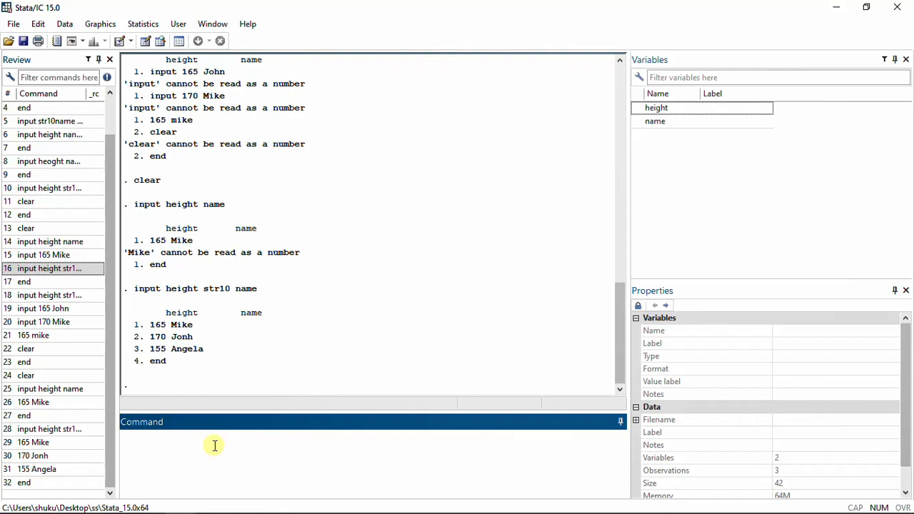
Label the height variable "height of students" with the lab variable command
type("lab")
type("variable")
type("height \"")
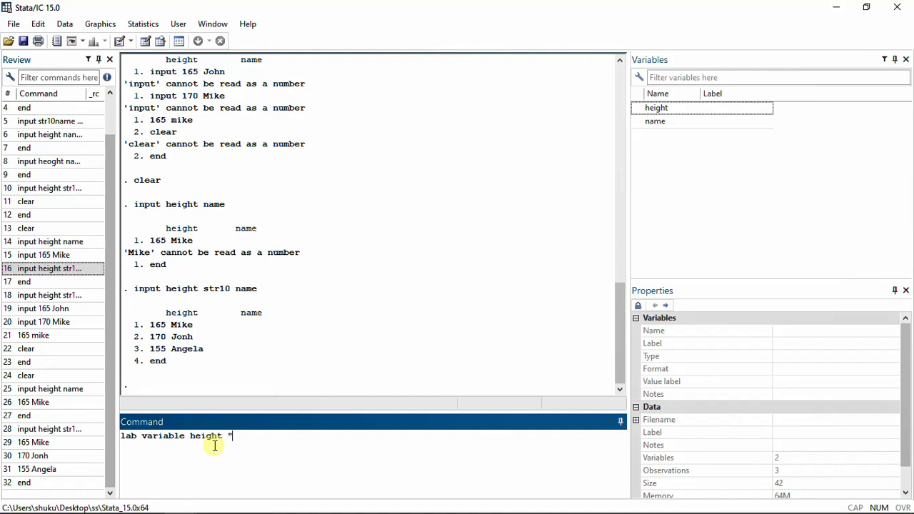
type("height of students")
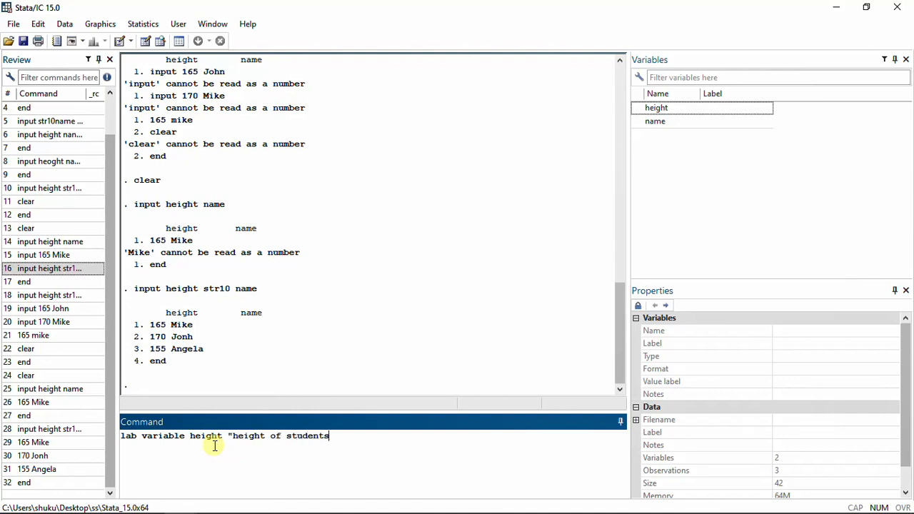
type("\"")
key("Return")
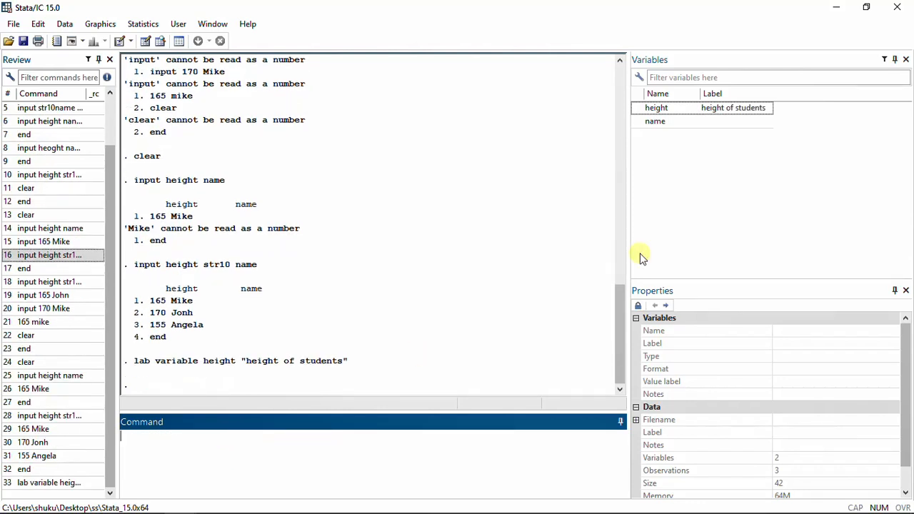
Try to assign the label "name of students" to a variable called Name, with a capital N
left_click(219, 437)
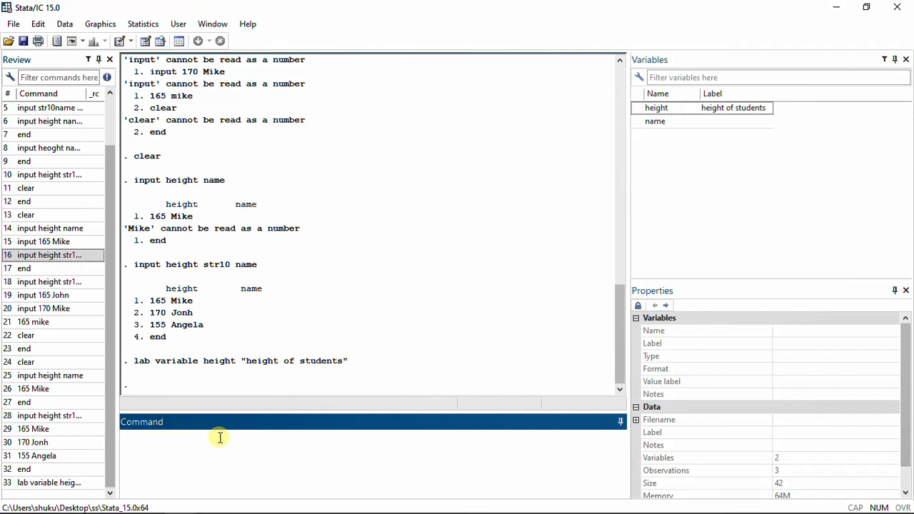
type("label variable B")
key("BackSpace")
type("Name")
type("\"")
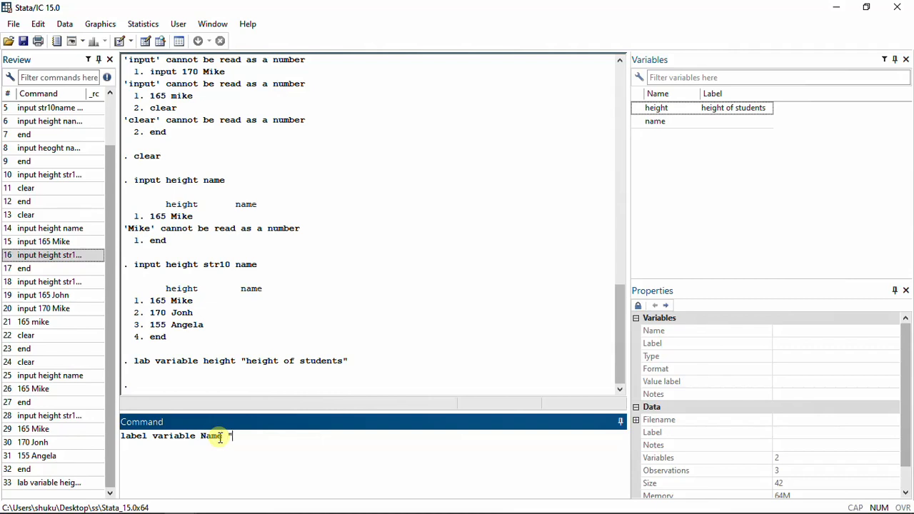
type("name of students\"")
key("Return")
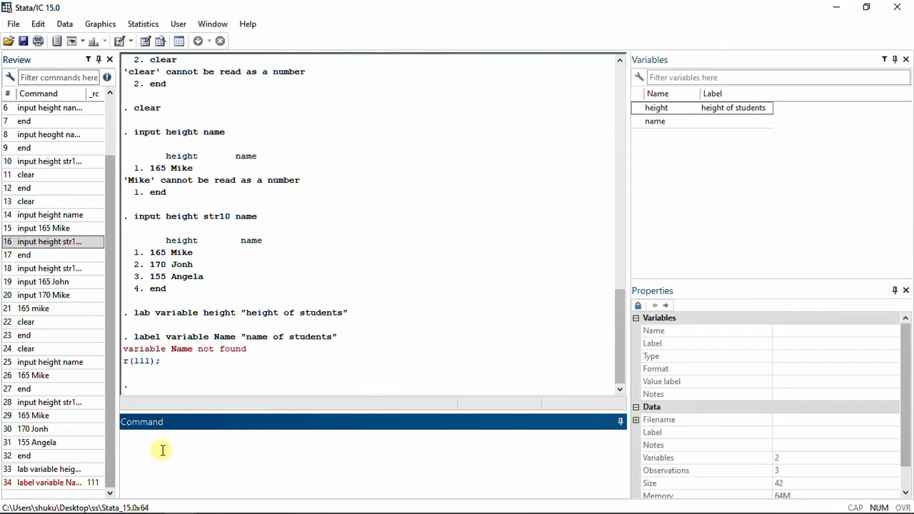
Label the lowercase name variable "name of students" and display its properties
type("label variable name \"name ")
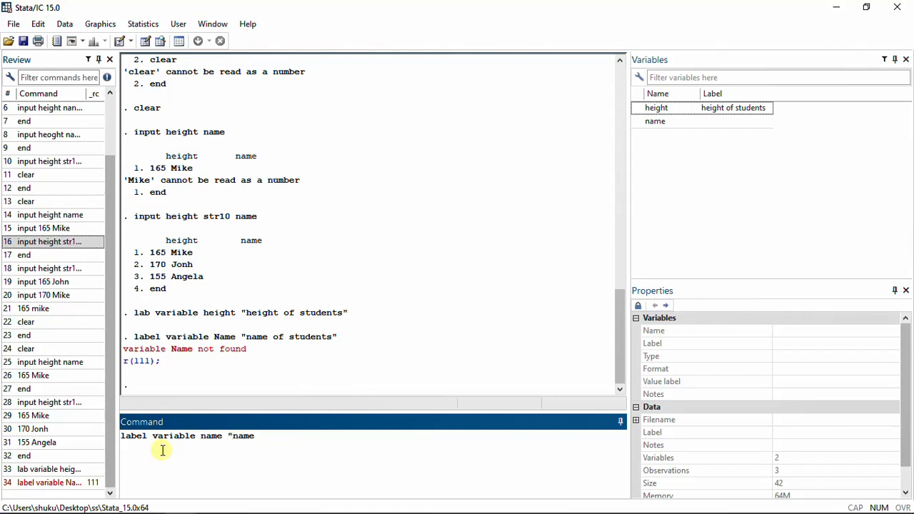
type("of students\"")
key("Return")
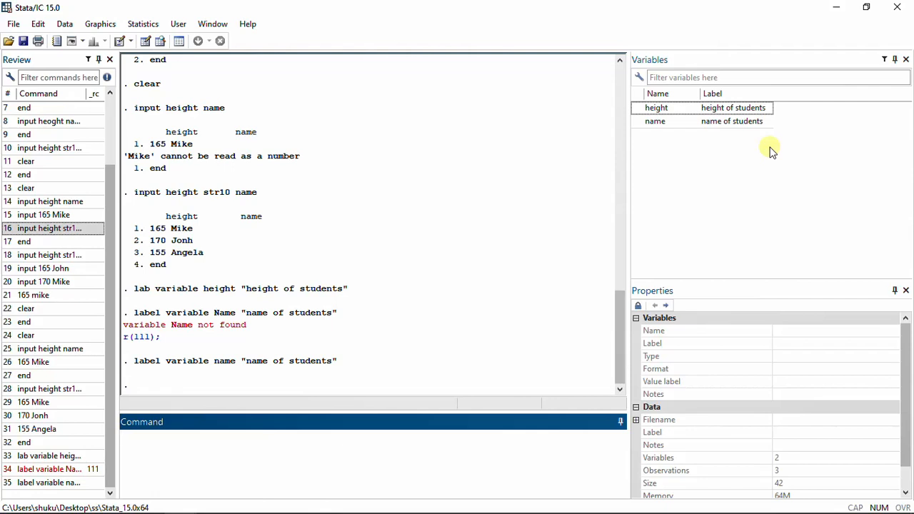
left_click(719, 123)
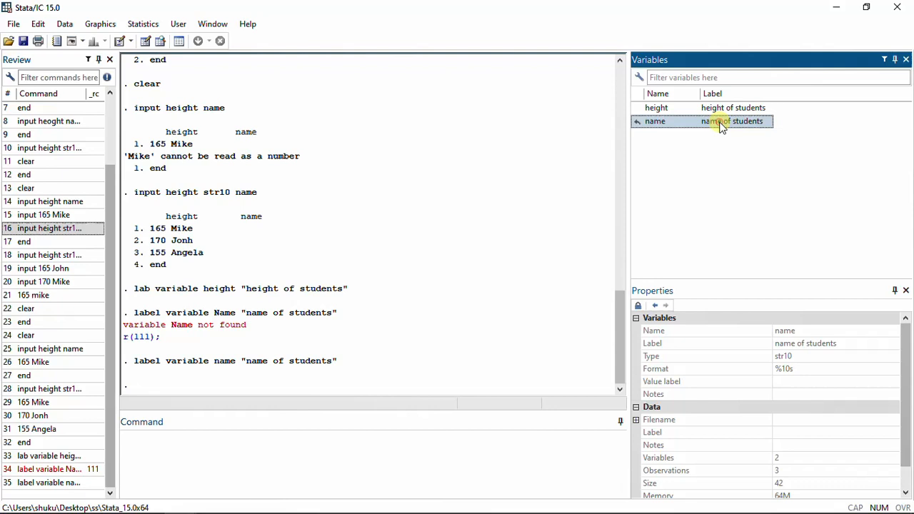
key("super")
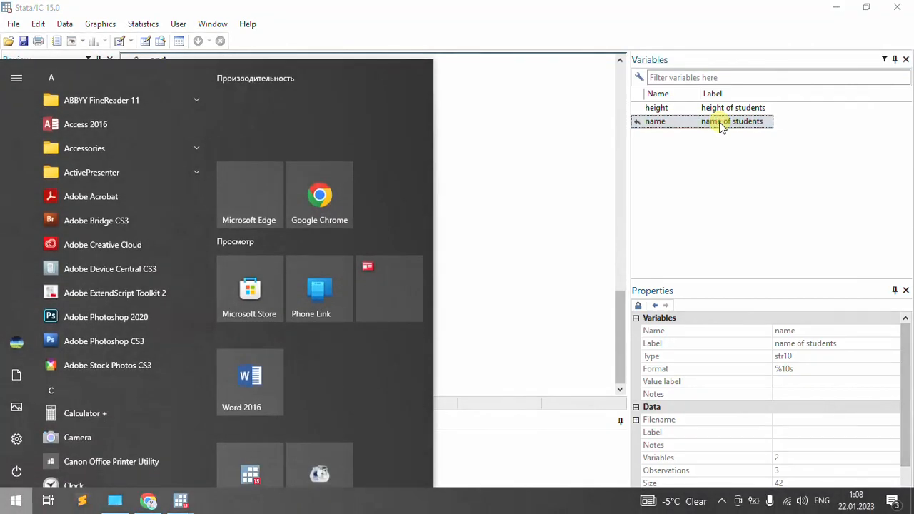